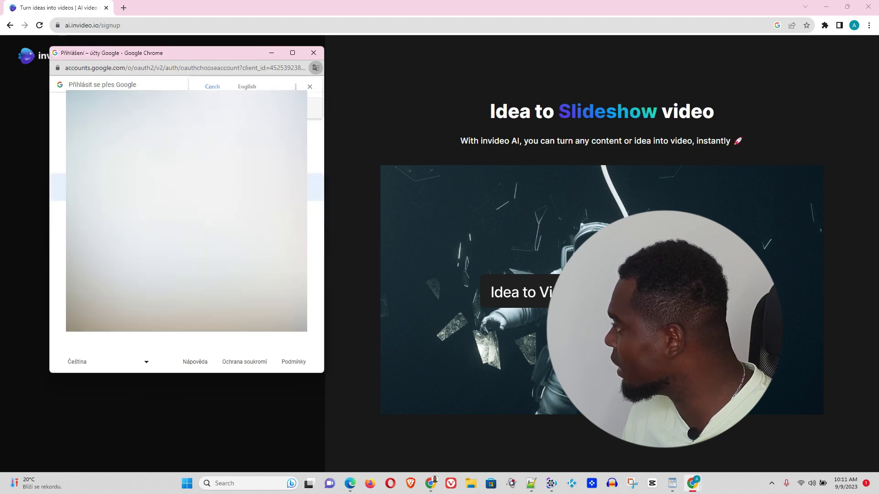
Sign up with the Google account and give YouTube as the answer to how invideo was discovered
left_click(183, 187)
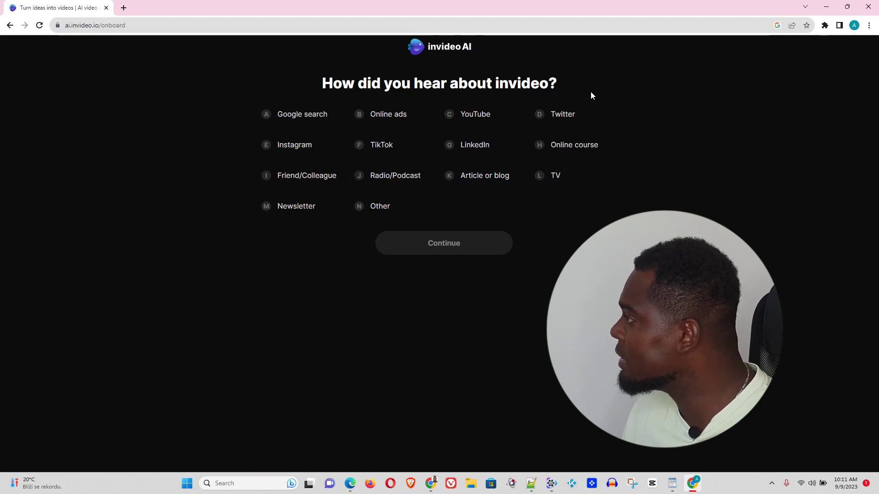
left_click(469, 118)
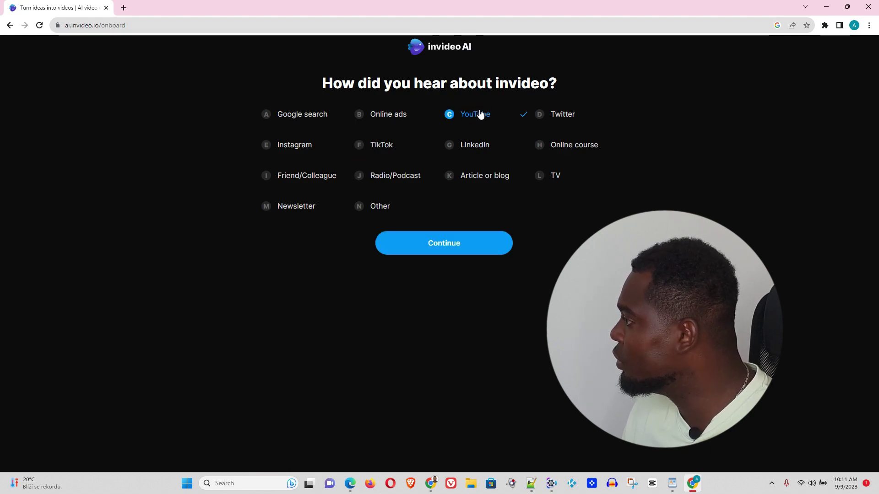
left_click(472, 243)
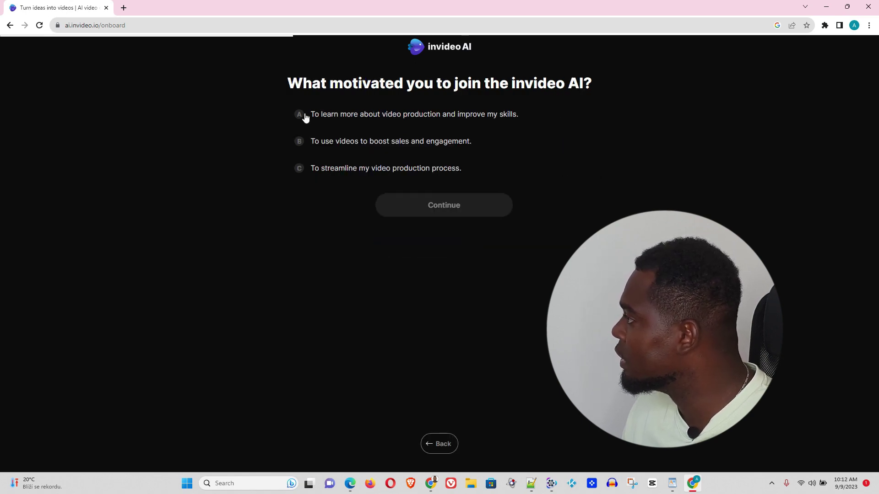
Answer the onboarding survey with learning more about video production as the motivation and Educator as the role
left_click(386, 119)
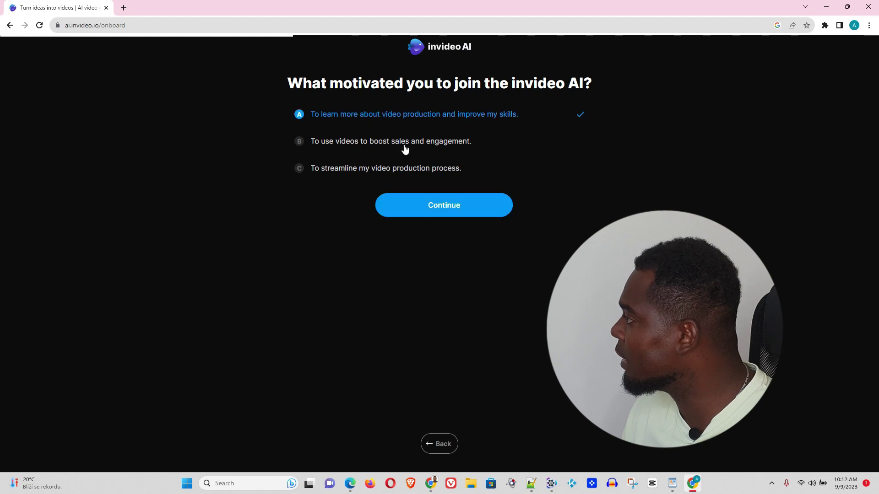
left_click(470, 208)
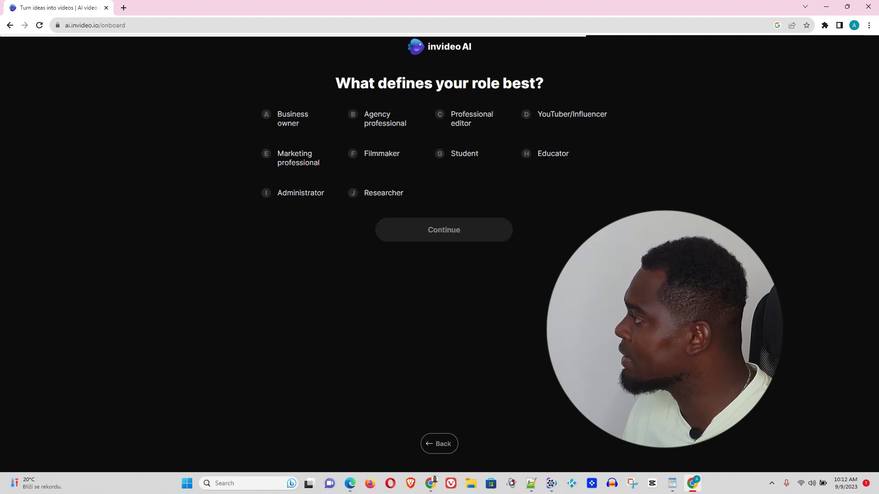
left_click(557, 154)
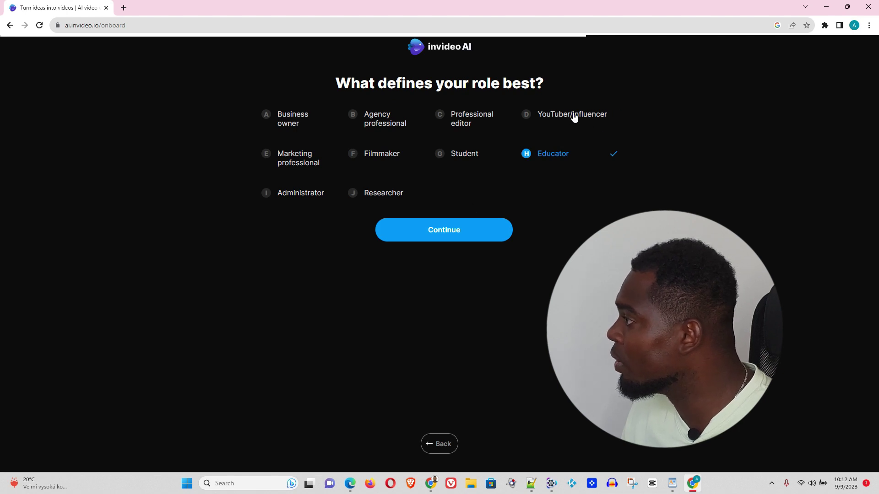
left_click(466, 232)
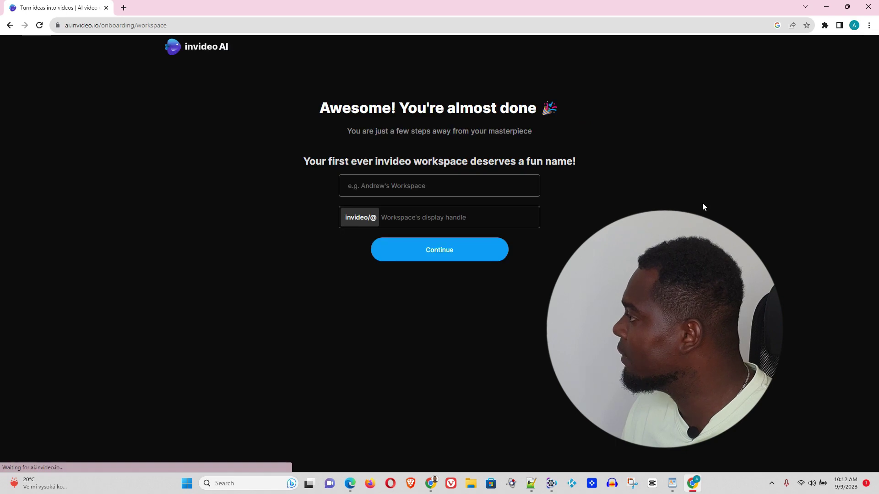
Enter the name of the first workspace with its matching display handle, and skip the Discord connection
left_click(453, 186)
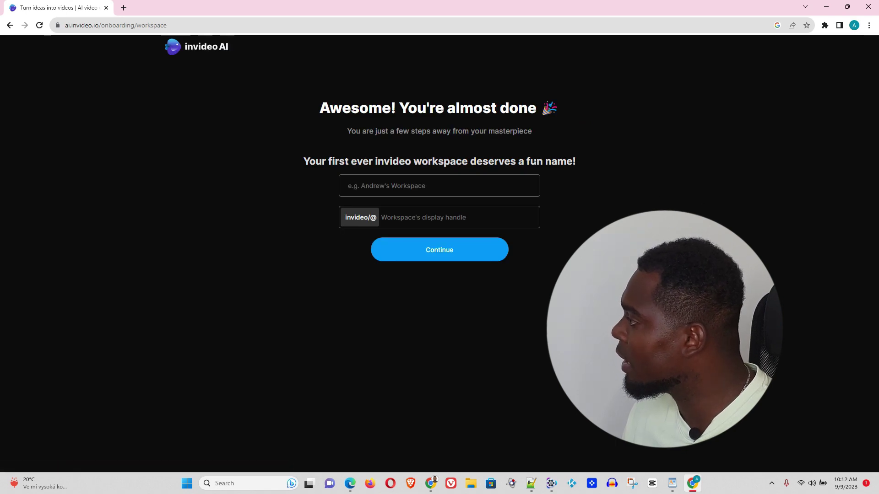
type("Drew Tur")
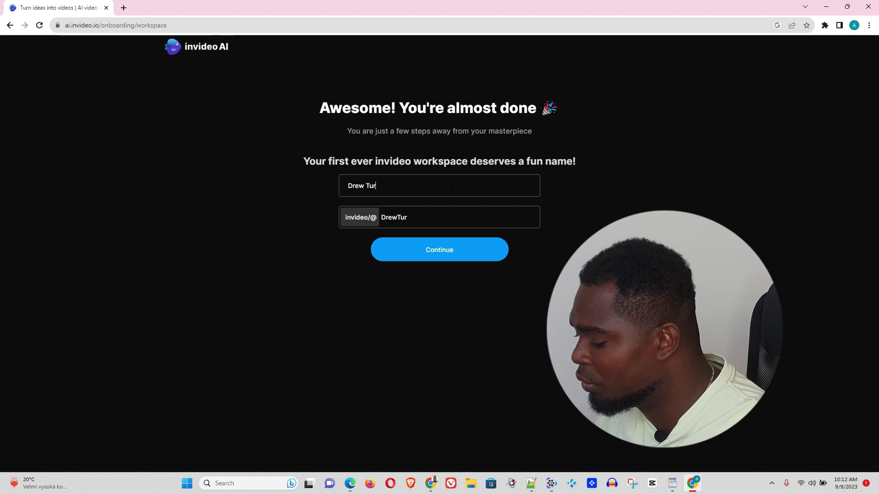
key("BackSpace")
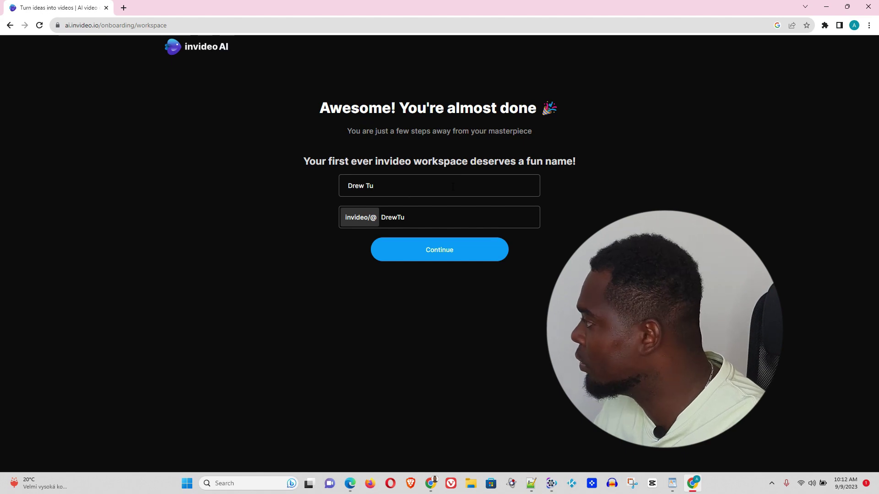
type("tor")
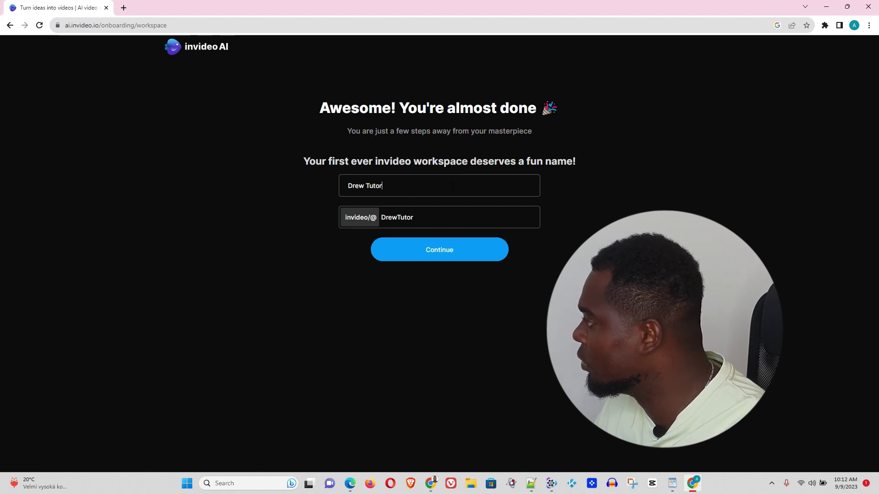
type("uial")
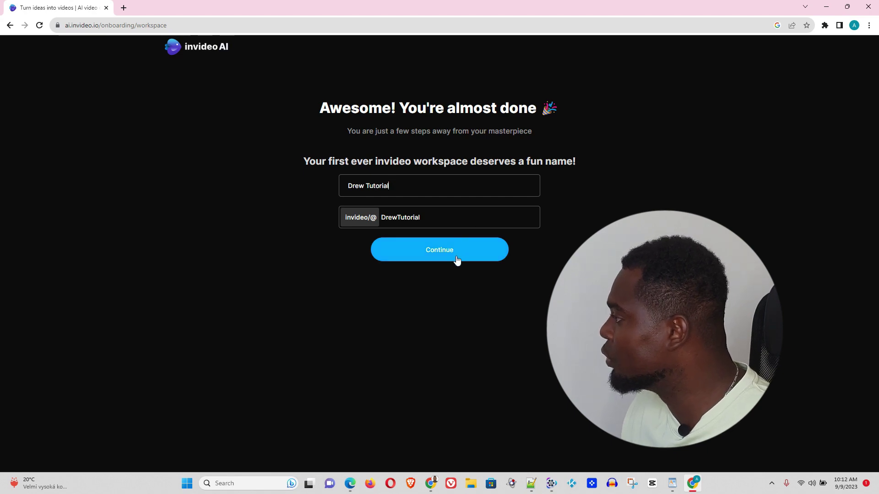
left_click(458, 255)
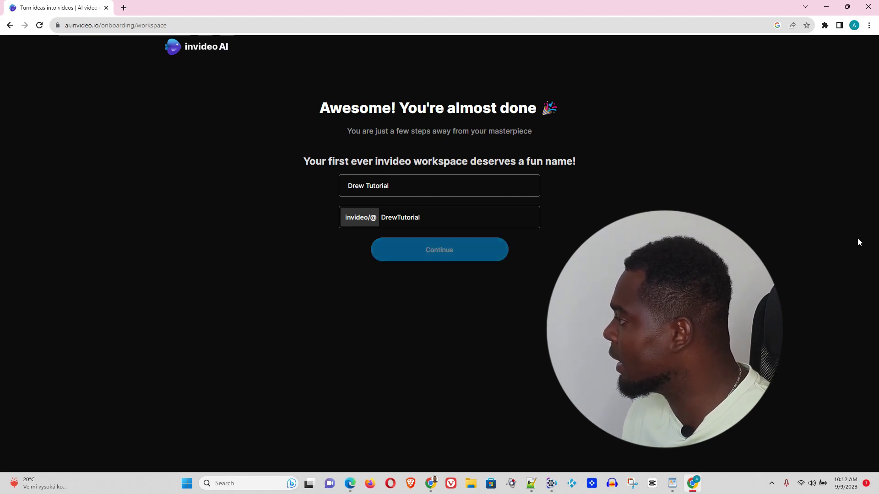
left_click(515, 198)
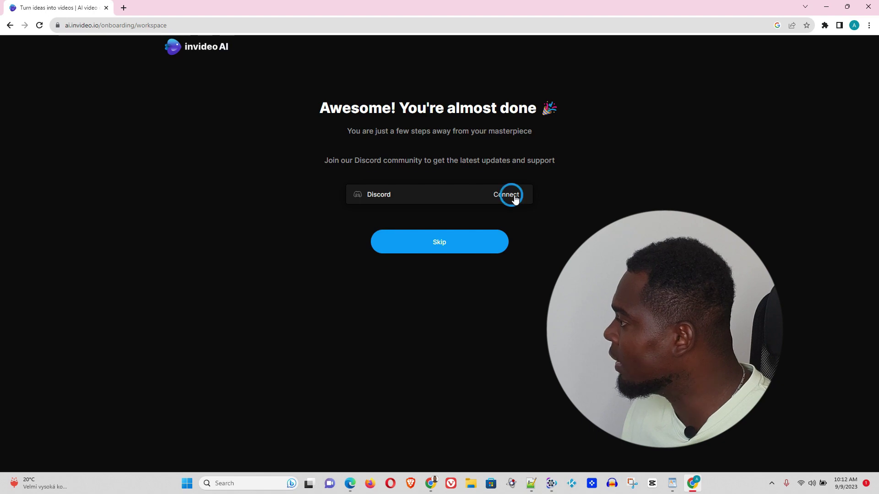
left_click(439, 250)
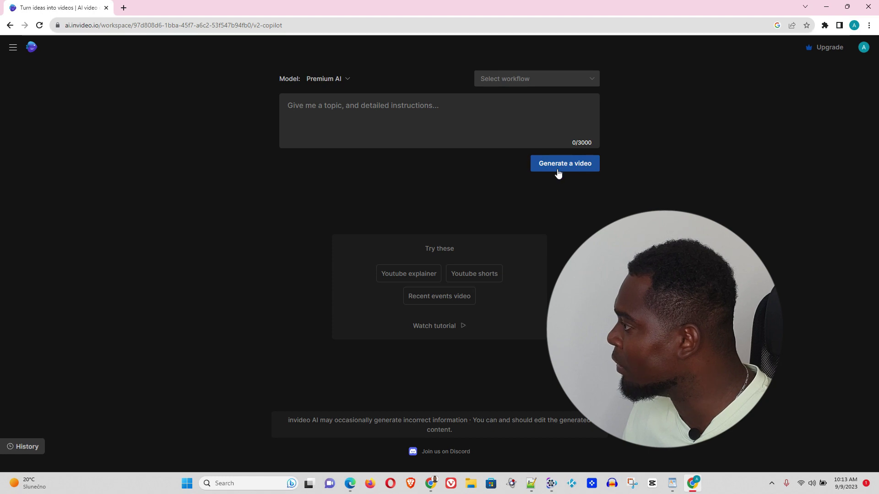
Generate a video from the prompt "What is AI, How AI is taking over the world"
type("What is AI and How ")
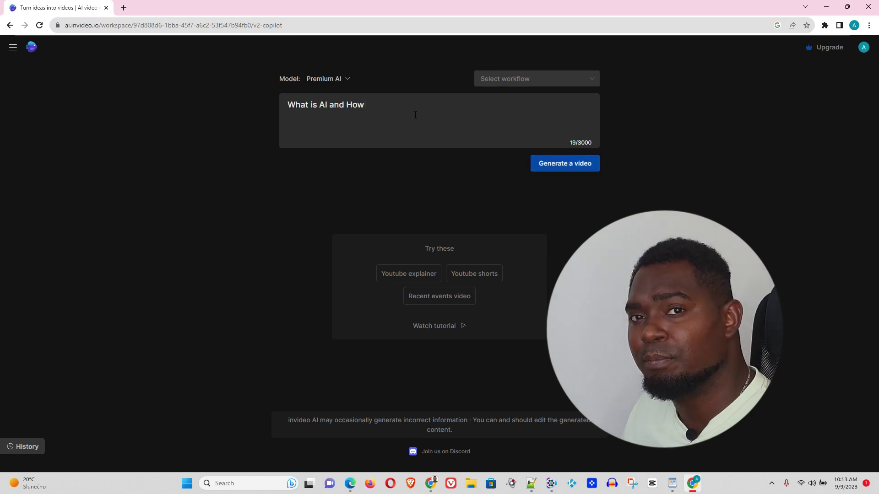
type("AI AI is T")
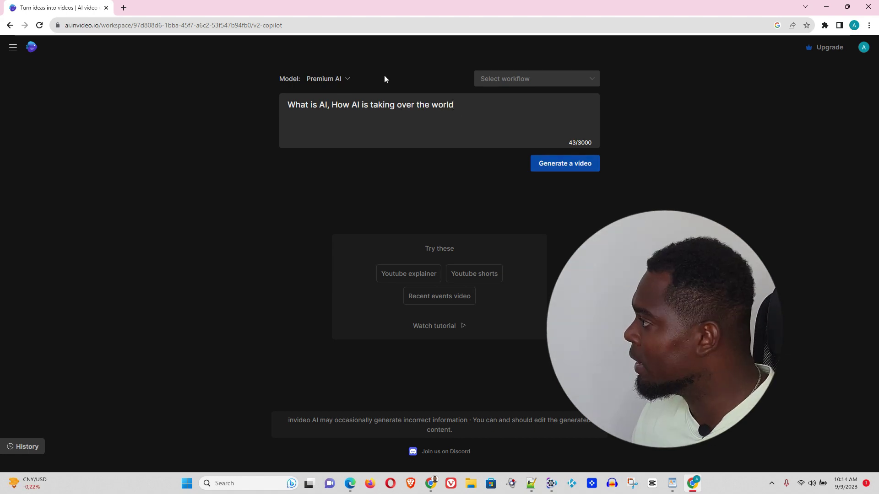
left_click(571, 169)
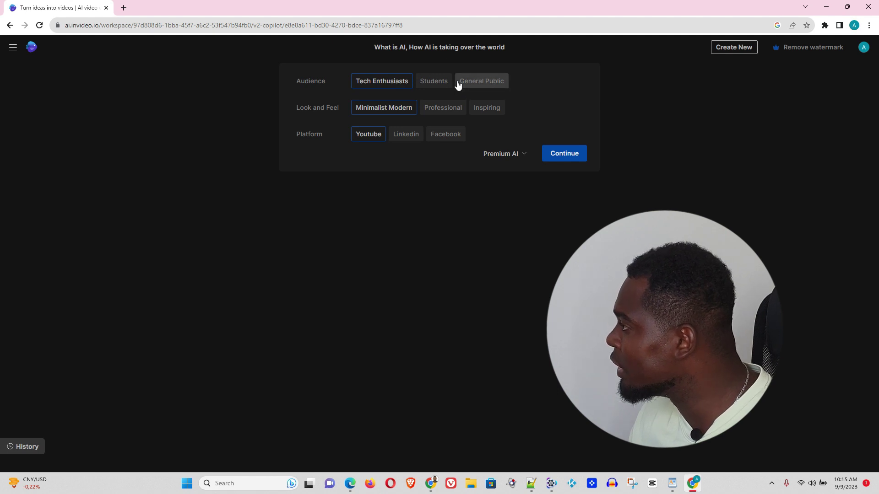
Set the audience to General Public and the look and feel to Inspiring for Youtube, and continue the generation
left_click(472, 85)
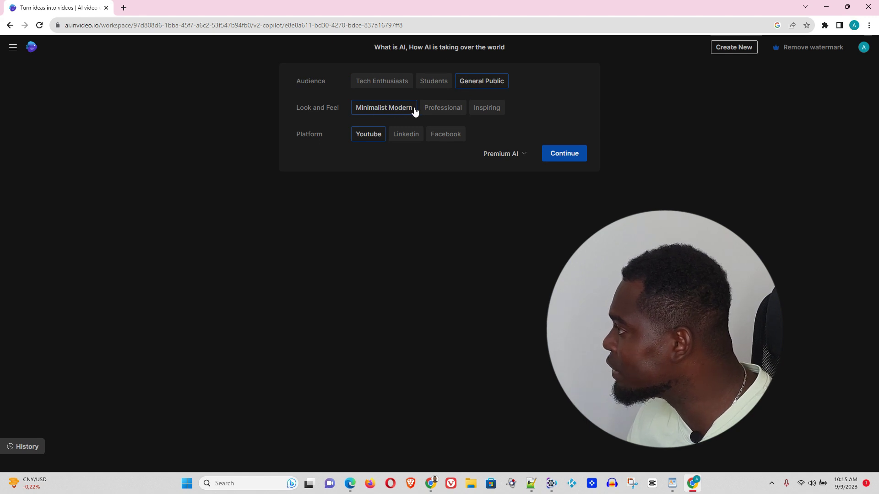
left_click(492, 111)
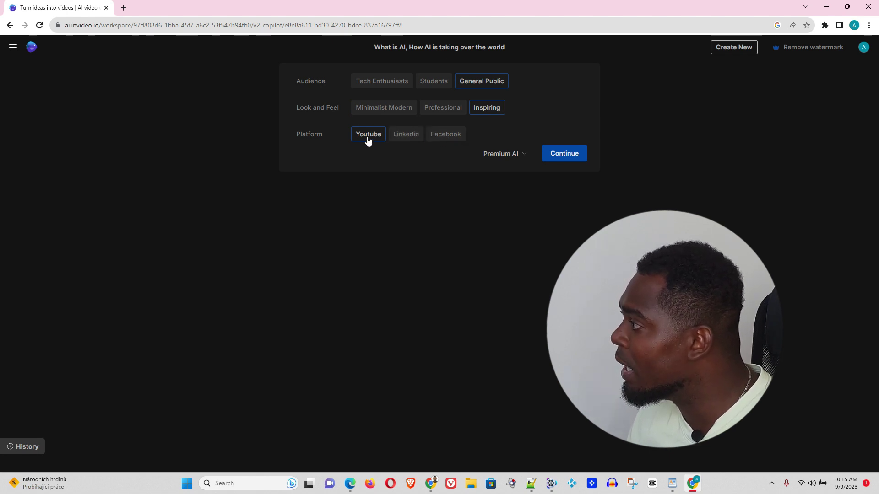
left_click(564, 154)
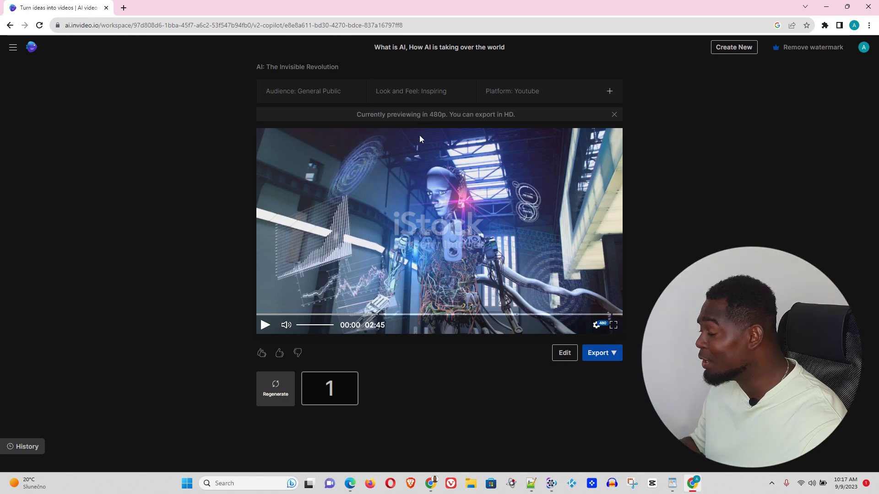
Play the generated video, watch part of it in full screen, and pause it back in the normal view
left_click(264, 325)
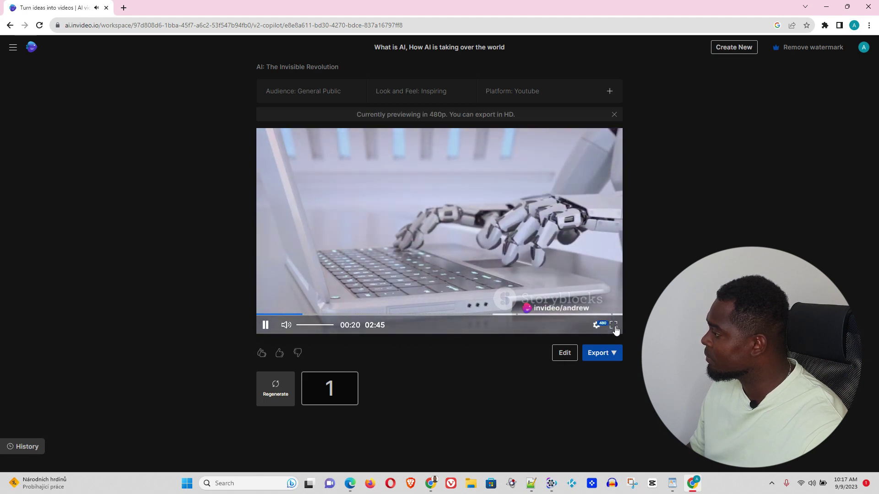
left_click(613, 325)
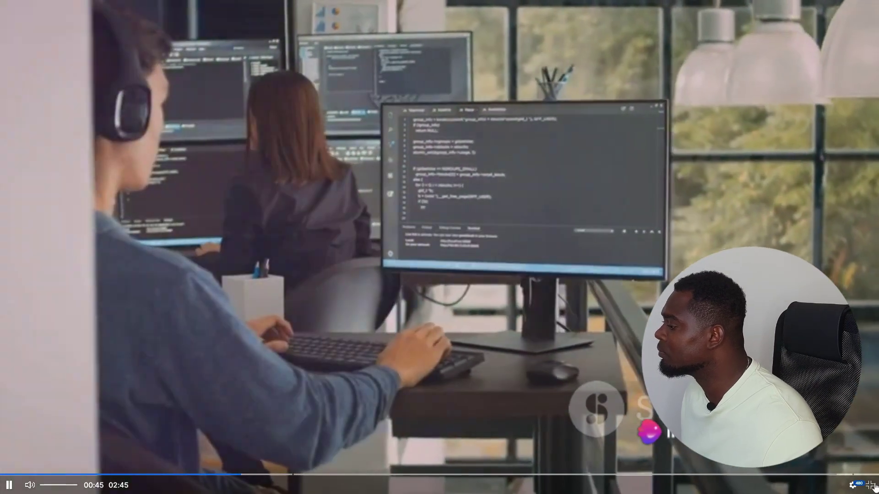
left_click(870, 485)
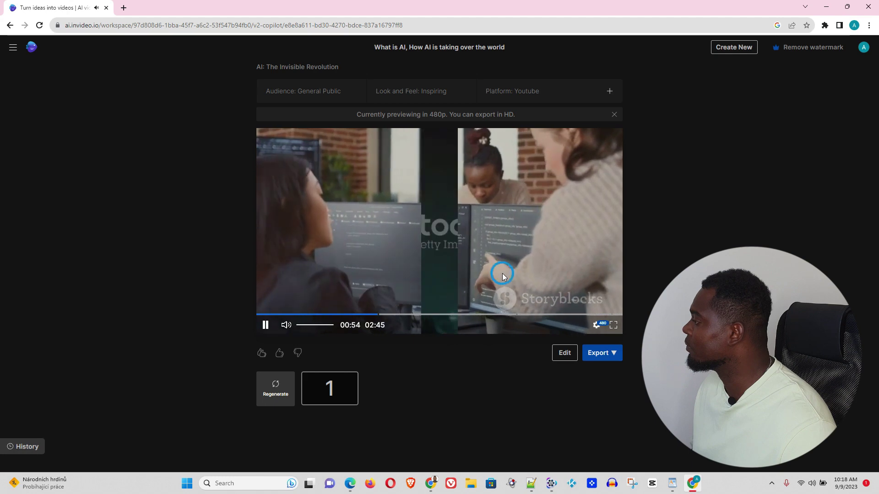
left_click(502, 273)
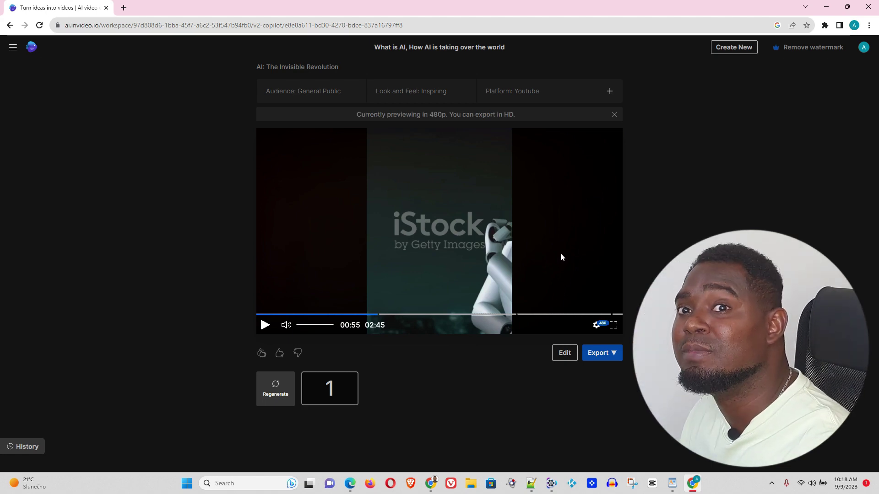
Open the video's media for editing and select media 3 of Scene 1, the last clip before Scene 2
left_click(564, 352)
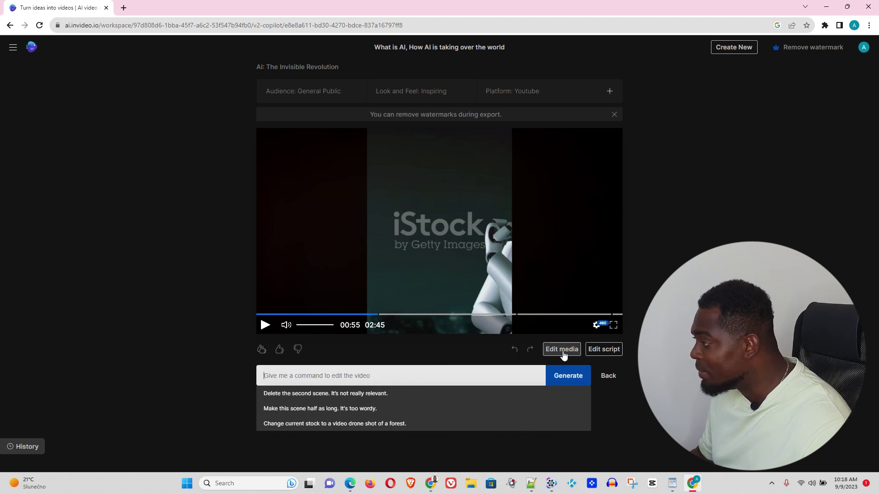
left_click(366, 373)
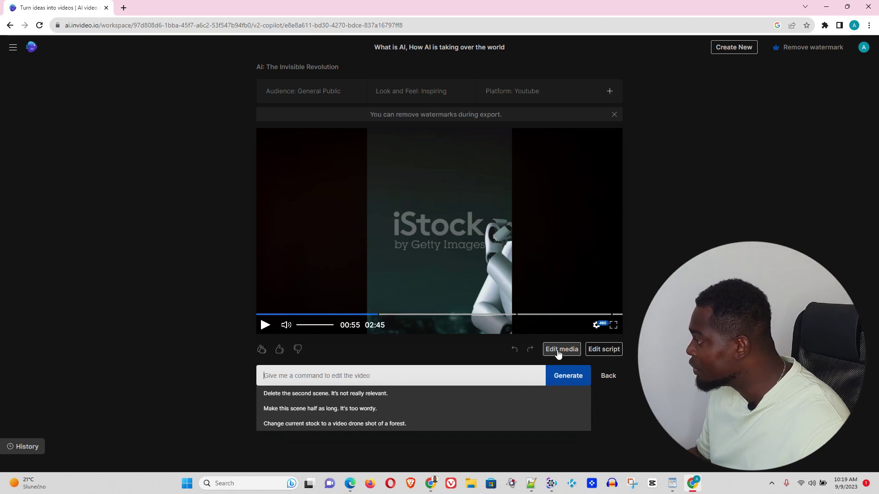
left_click(557, 352)
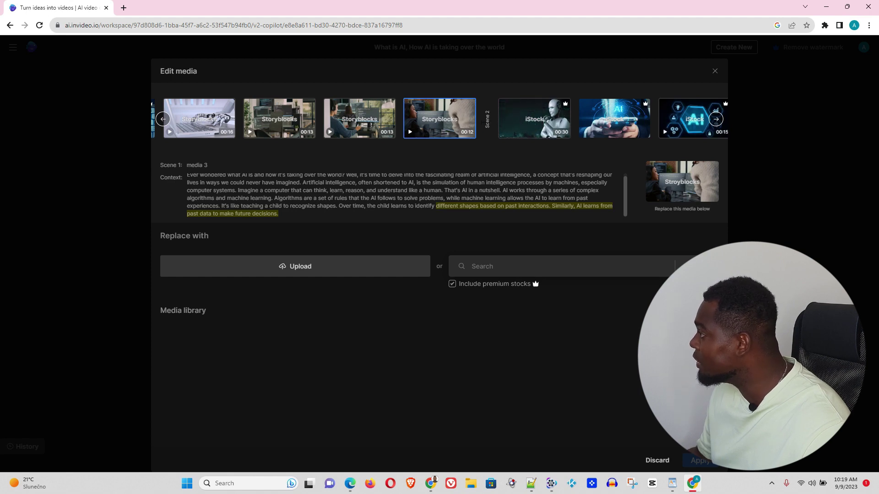
left_click(544, 118)
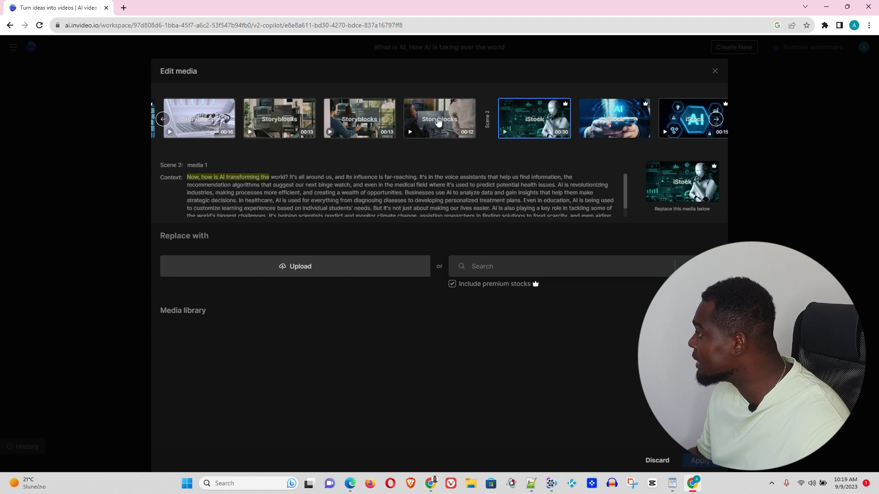
left_click(438, 120)
key("Left")
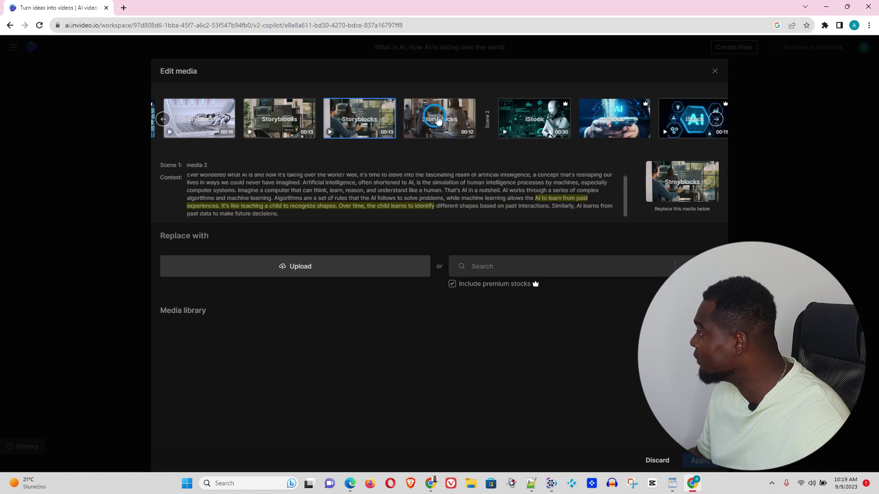
left_click(438, 120)
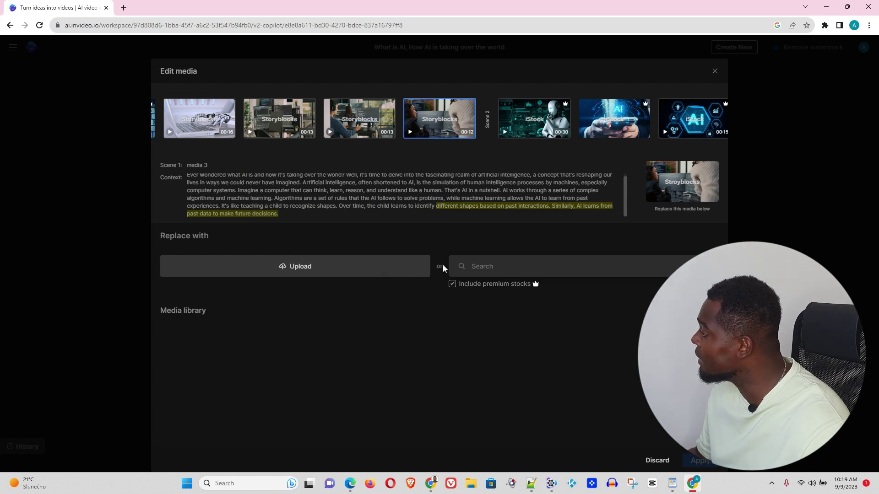
Search the stock media for "AI", replace Scene 1 media 3 with the image of a head with a glowing brain, and apply it
left_click(486, 265)
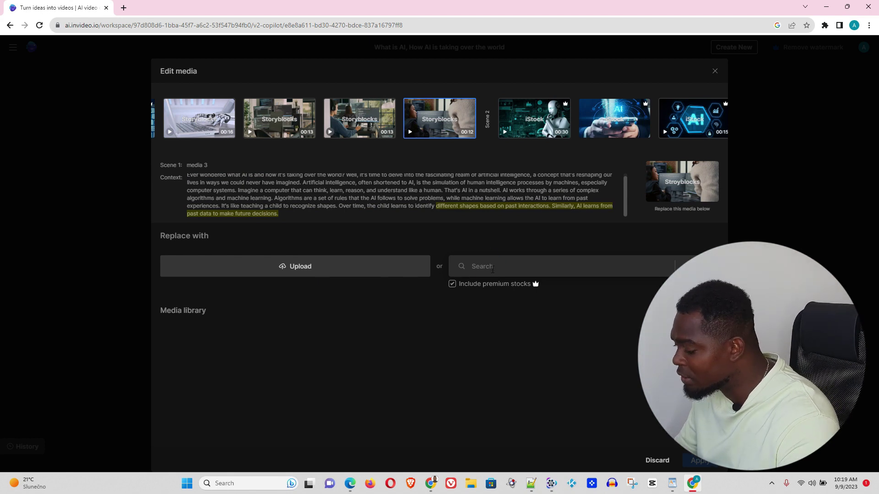
type("AI")
key("Return")
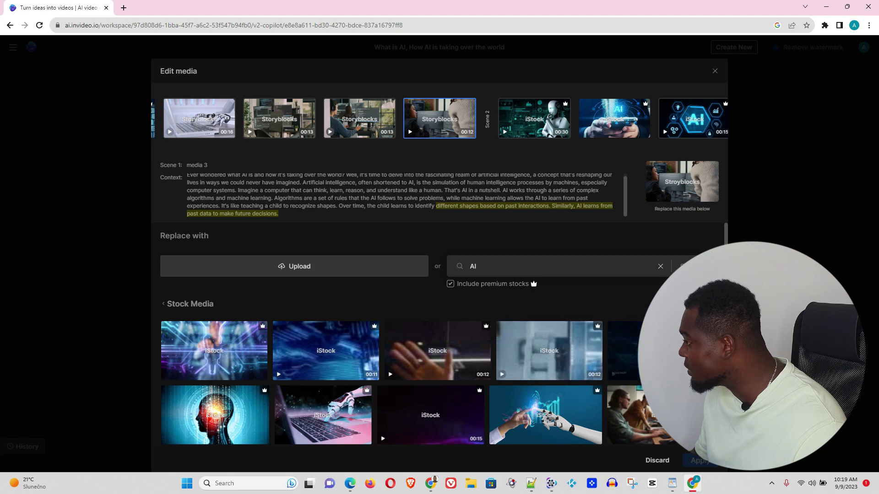
mouse_move(540, 365)
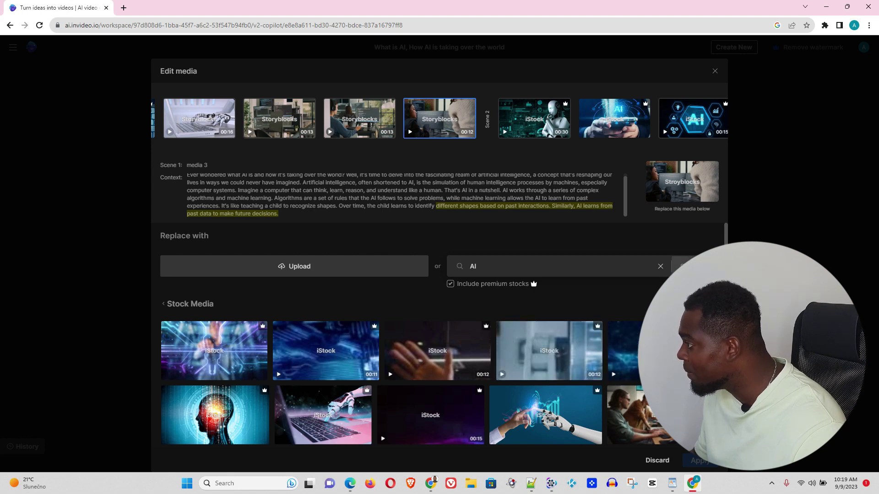
mouse_move(292, 356)
scroll(292, 356, "down", 3)
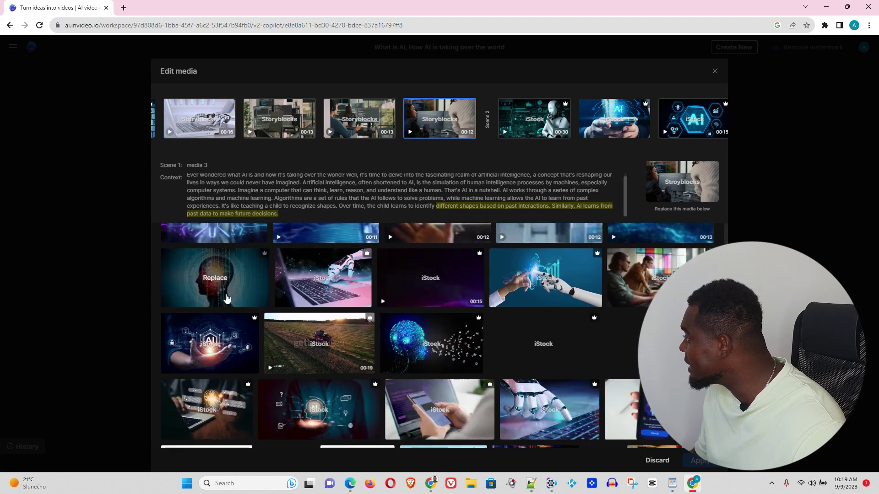
left_click(219, 282)
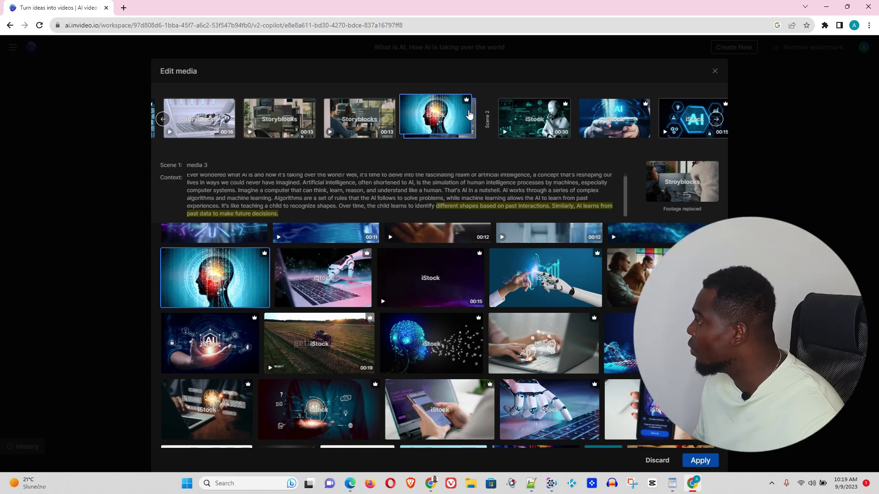
mouse_move(224, 283)
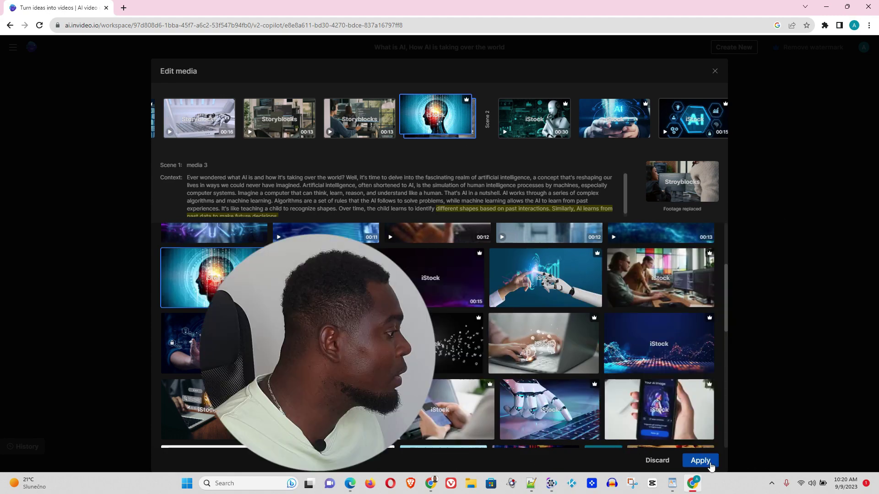
left_click(704, 466)
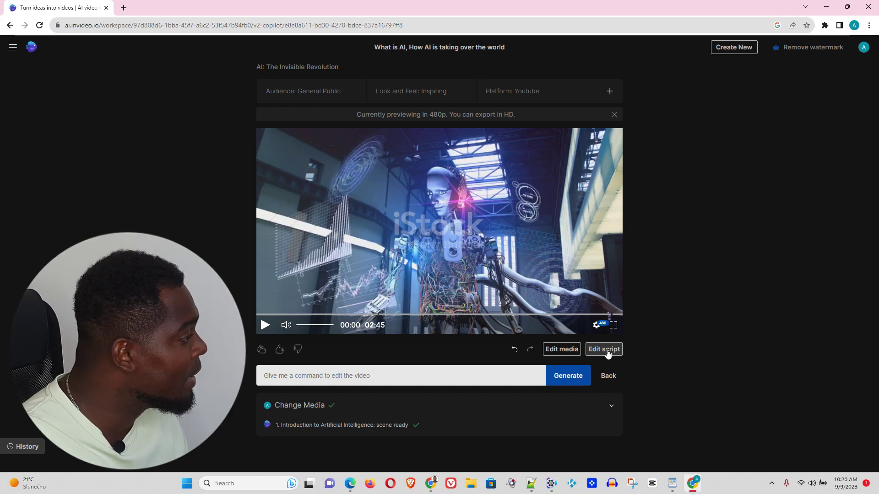
Add a chapter at the end of the script reading "If you find this video helpful, like and subscribe to my channel. See you next time."
left_click(605, 350)
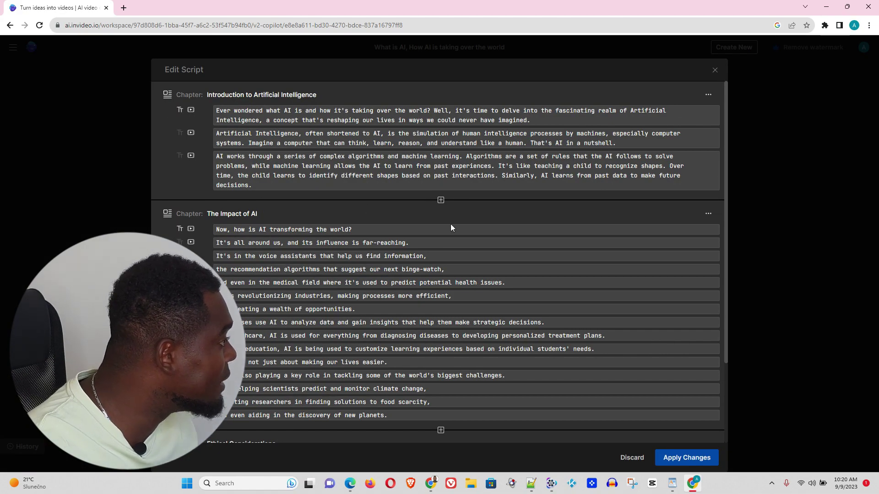
scroll(441, 435, "down", 3)
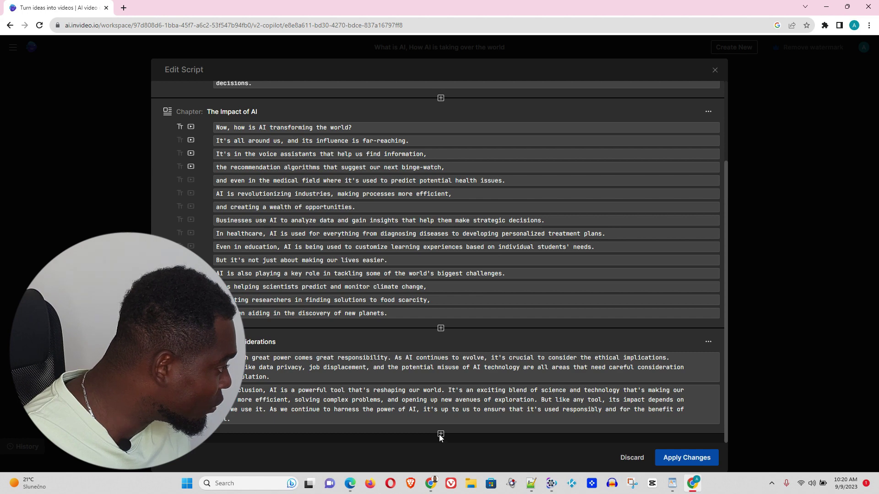
left_click(440, 434)
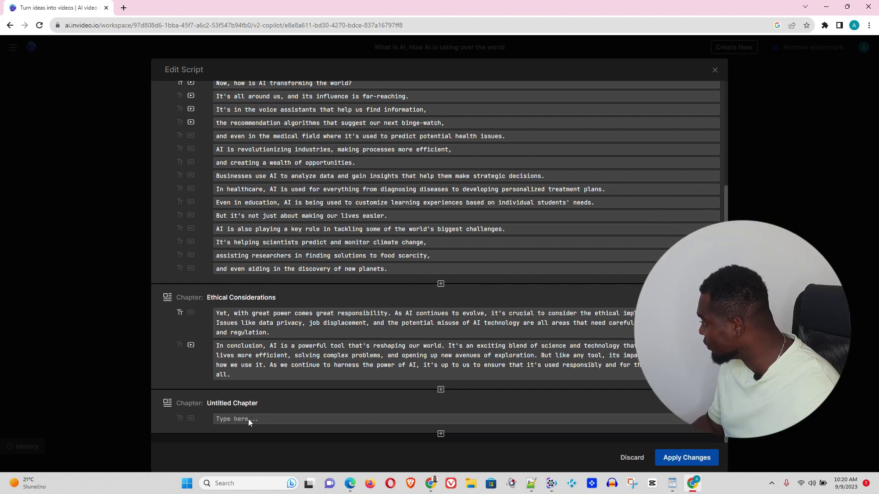
left_click(248, 419)
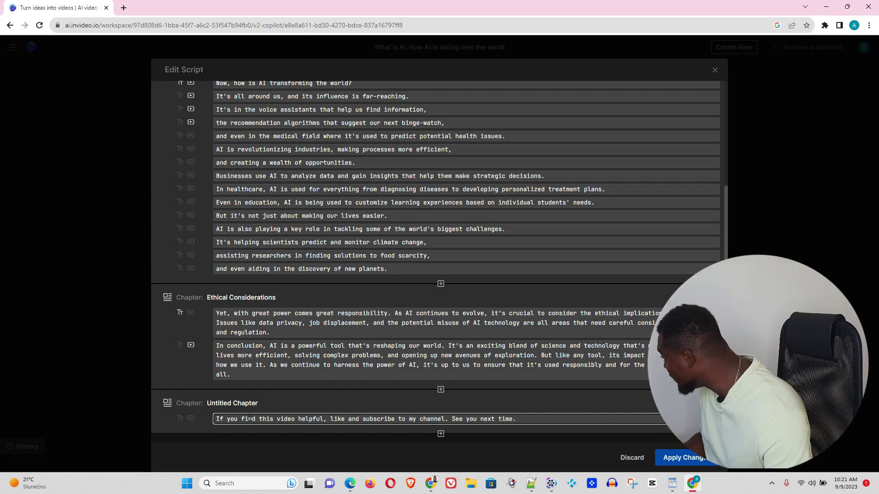
Set the media keyword of the new chapter's line to "Like and Subscribe"
left_click(190, 420)
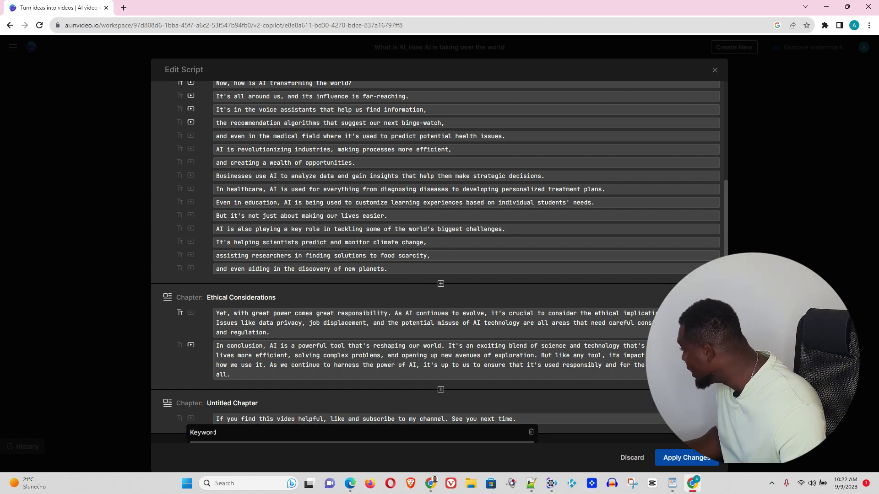
scroll(231, 421, "down", 1)
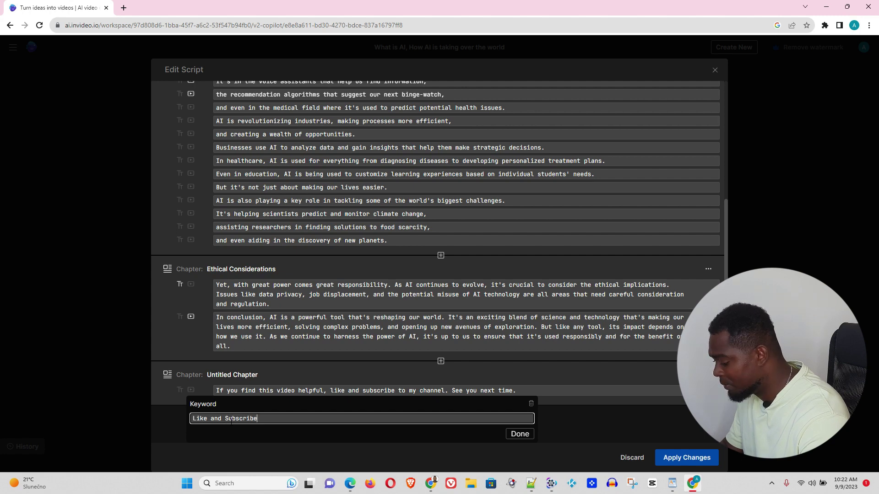
key("Return")
Add on-screen text to the new chapter's line with type Text Overlay and the text "Subscribe"
left_click(180, 420)
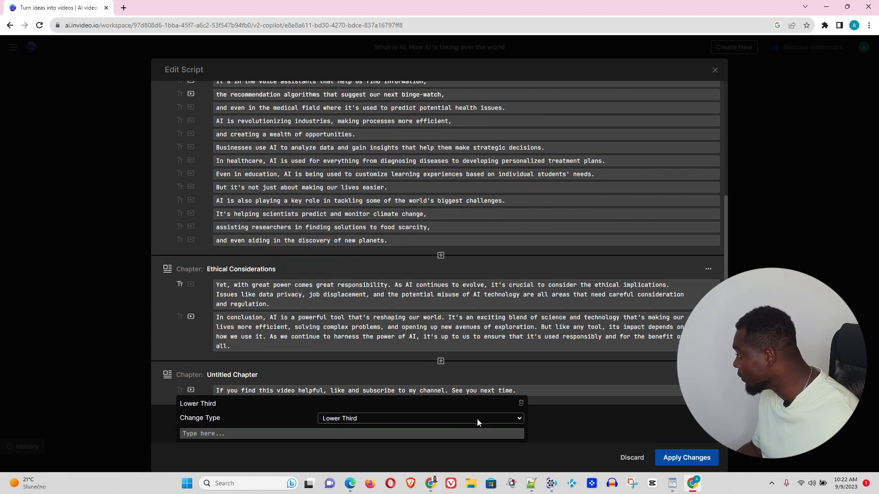
left_click(519, 420)
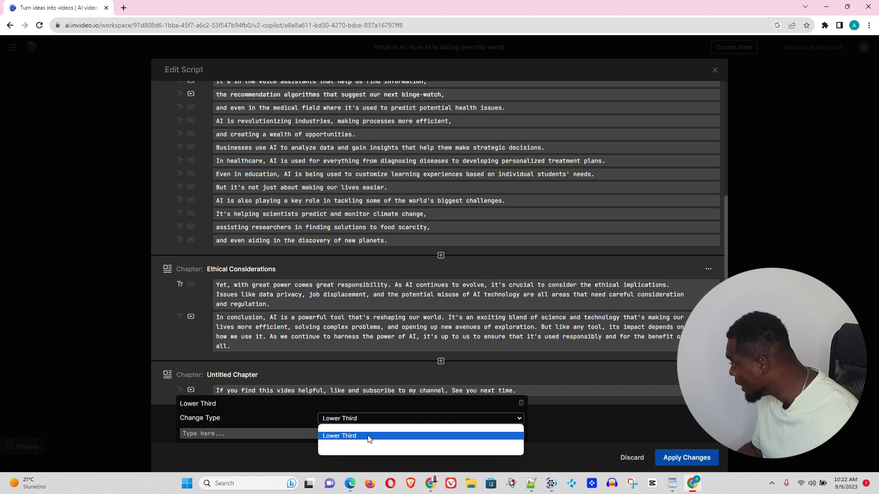
left_click(350, 452)
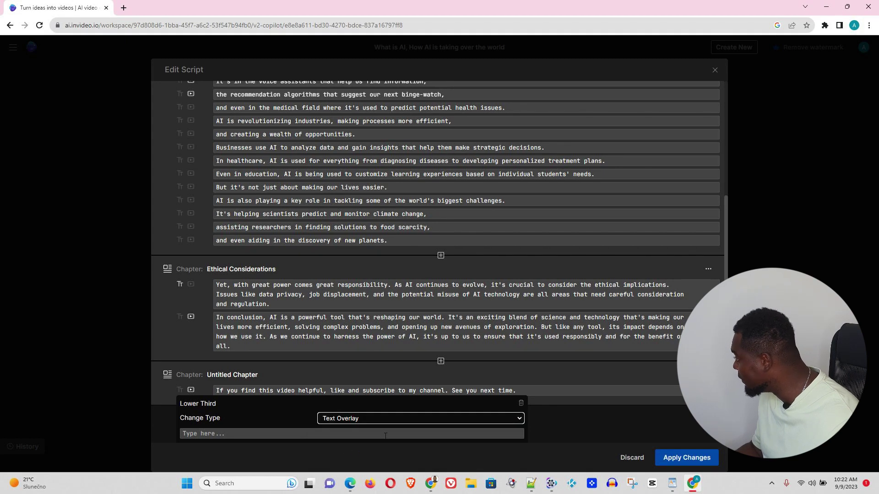
left_click(247, 435)
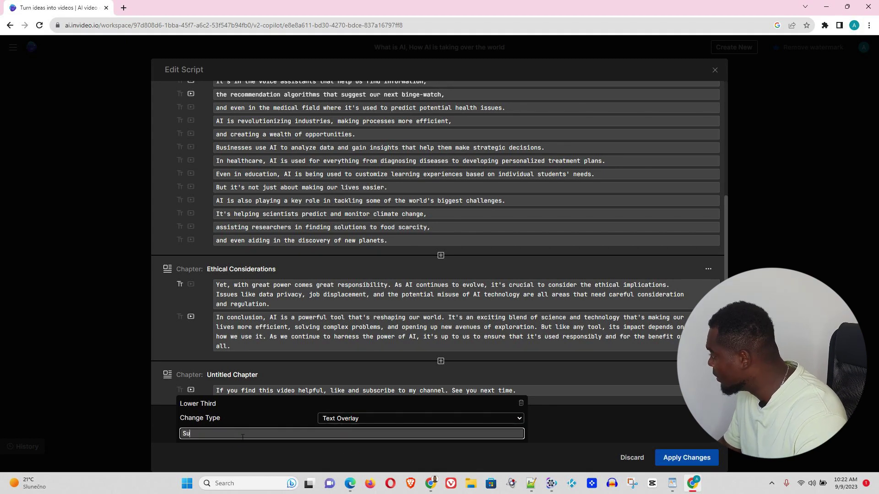
type("Subscri")
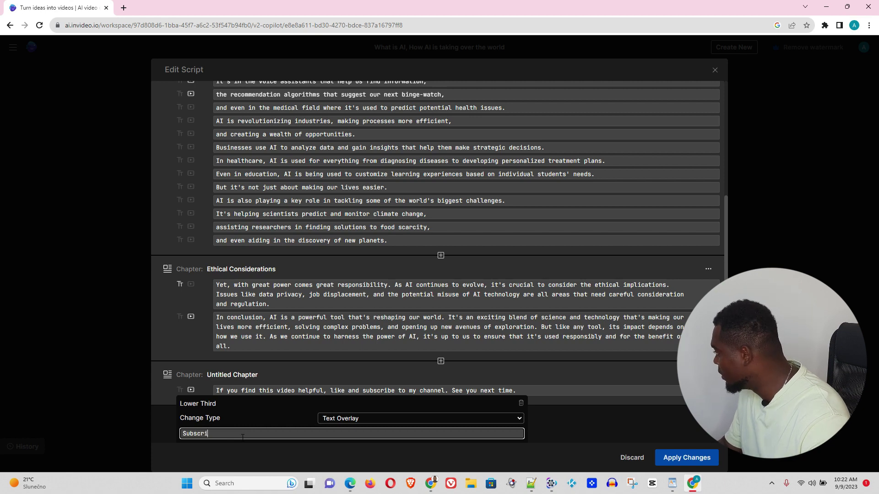
type("be")
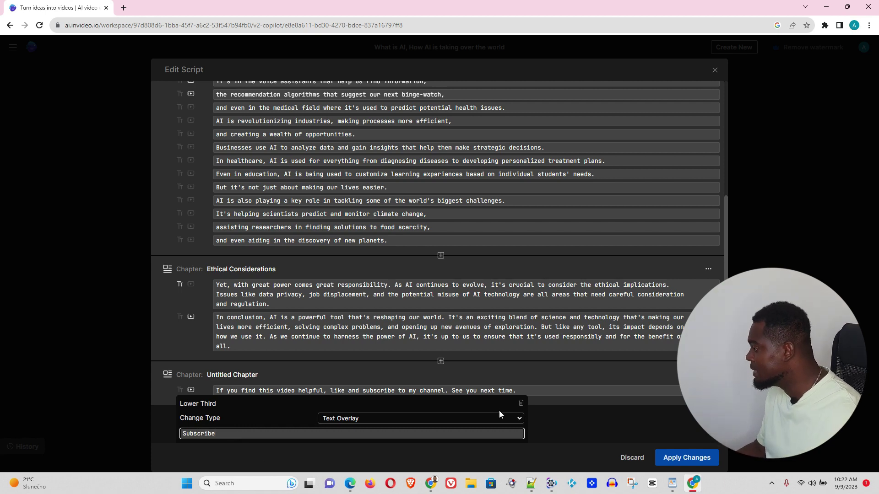
Apply the script changes and play the ending of the updated video from 02:39
left_click(686, 458)
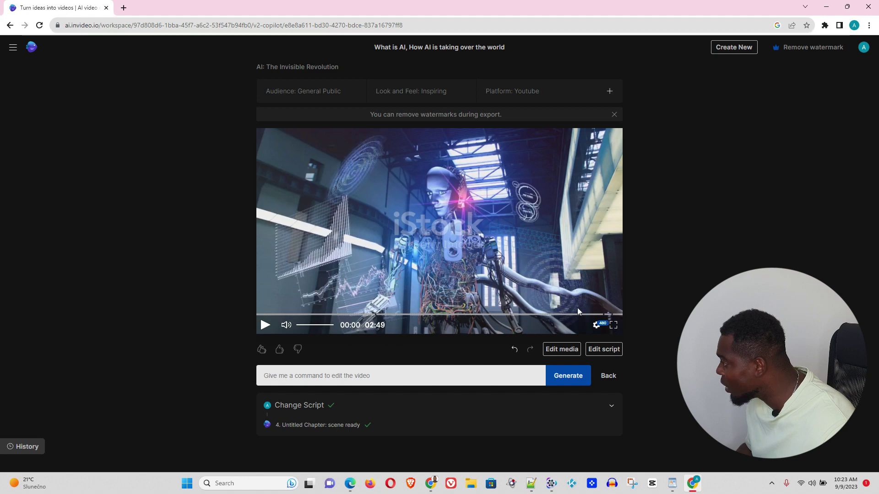
left_click(603, 315)
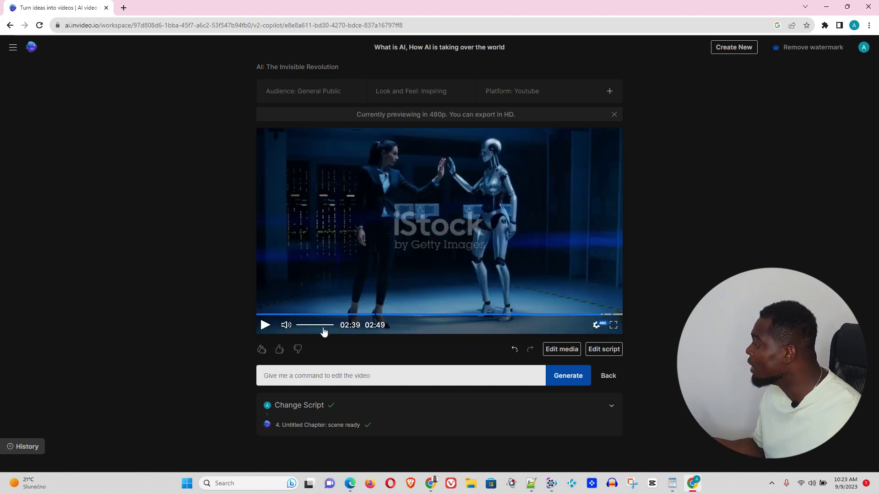
left_click(265, 326)
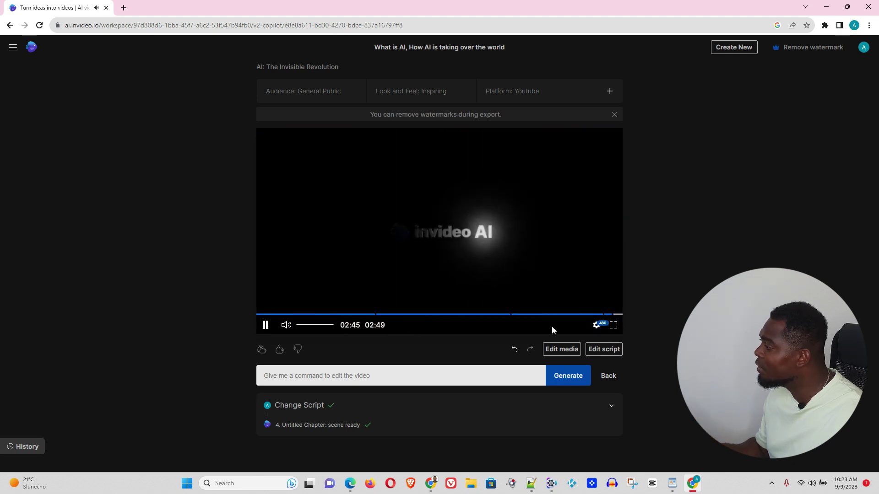
Open the video's media for editing and select media 1 of Scene 4, the Subscribe clip at the end
left_click(565, 349)
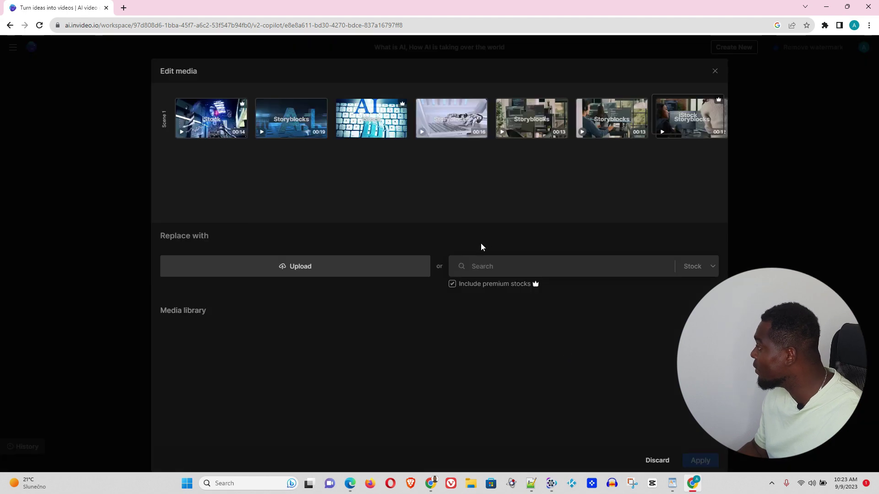
mouse_move(704, 126)
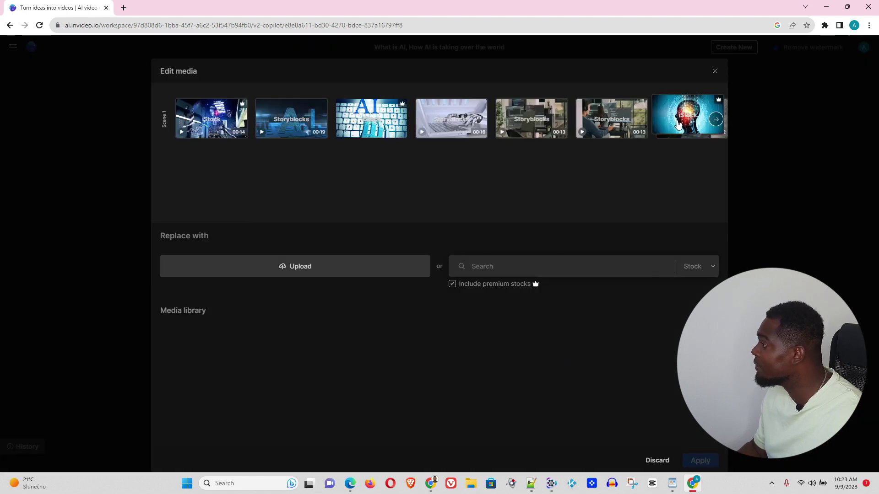
left_click(717, 122)
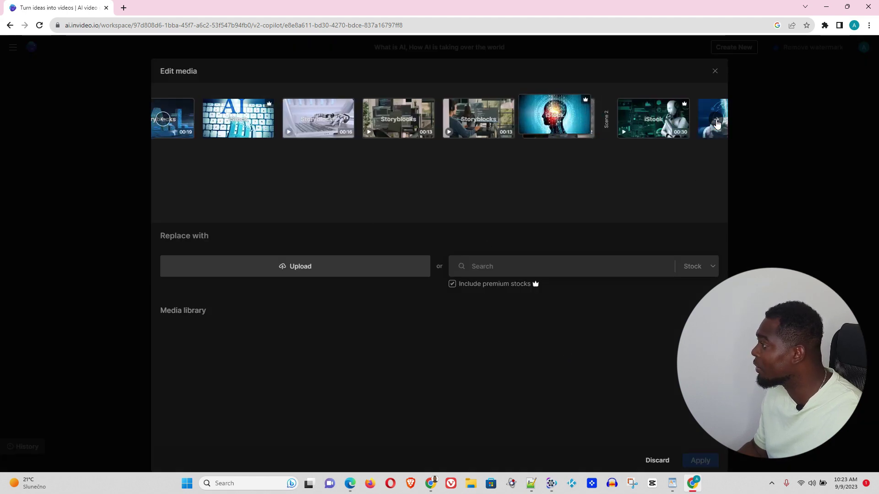
left_click(716, 122)
left_click(717, 122)
left_click(717, 122)
left_click(716, 122)
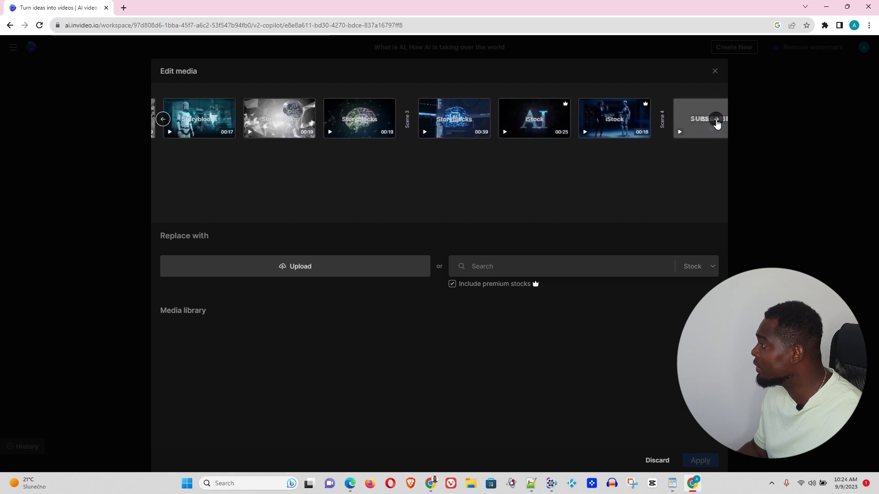
left_click(716, 123)
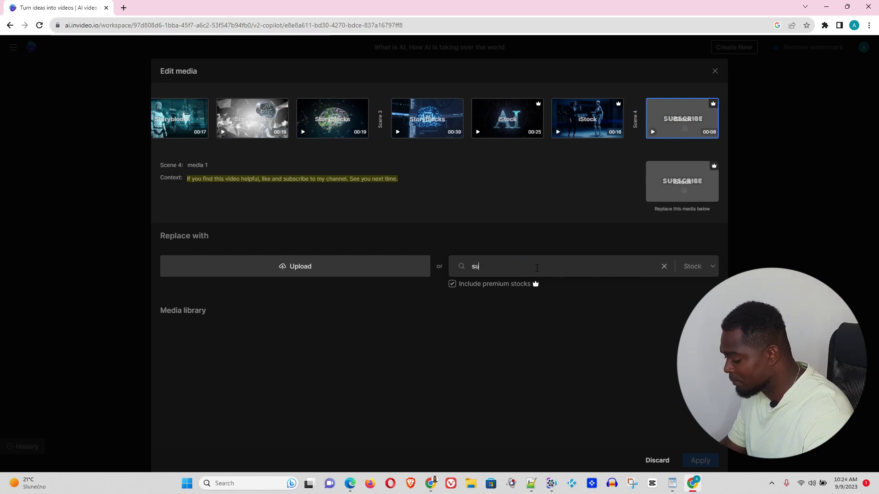
Search the stock media for "subscribe" and replace the Scene 4 clip with the 6-second clip of a red Subscribe button
type("scribe")
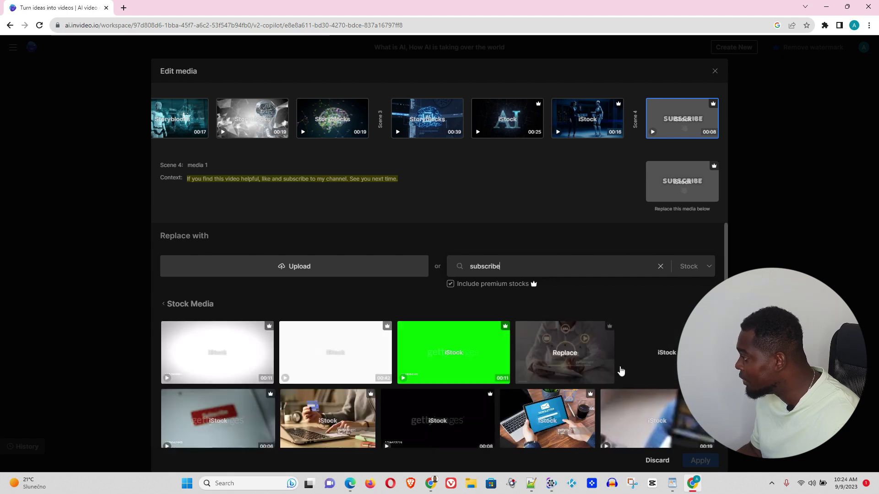
scroll(533, 393, "down", 2)
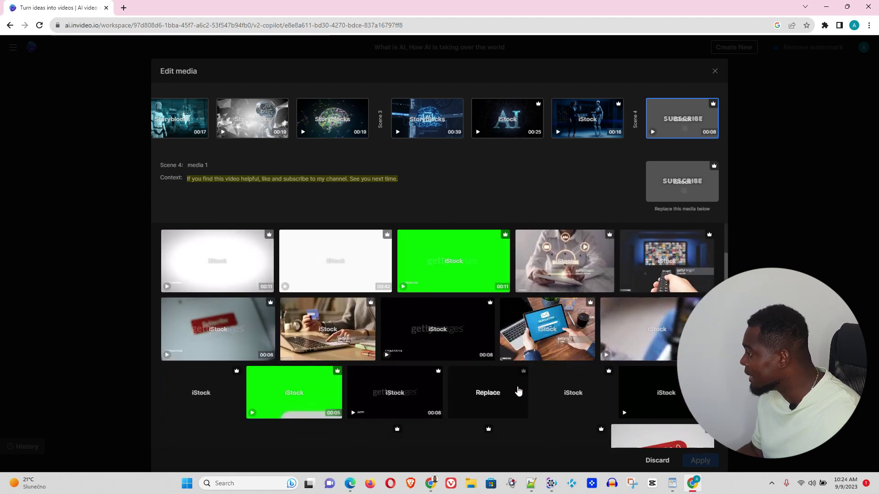
scroll(535, 345, "down", 2)
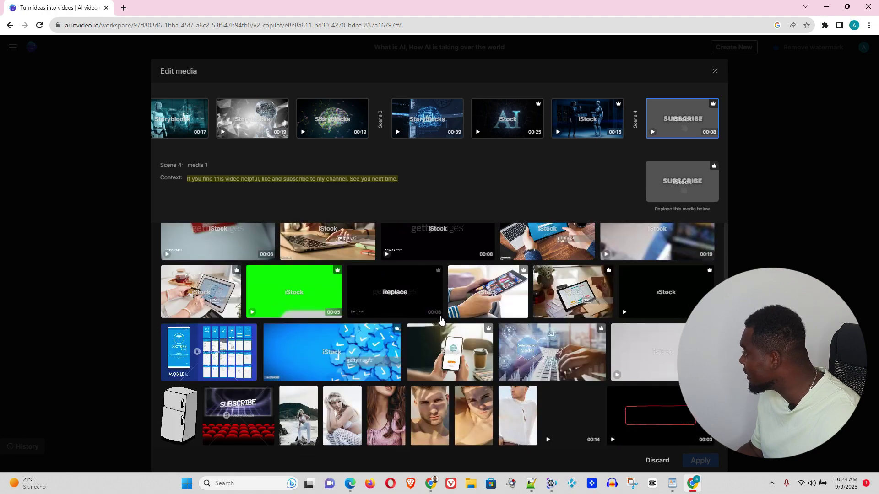
scroll(438, 320, "down", 3)
scroll(440, 339, "up", 7)
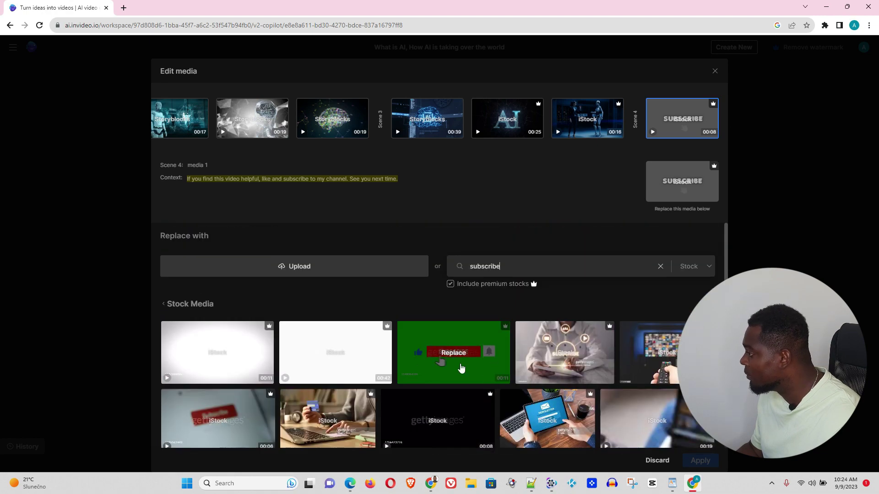
scroll(242, 411, "down", 1)
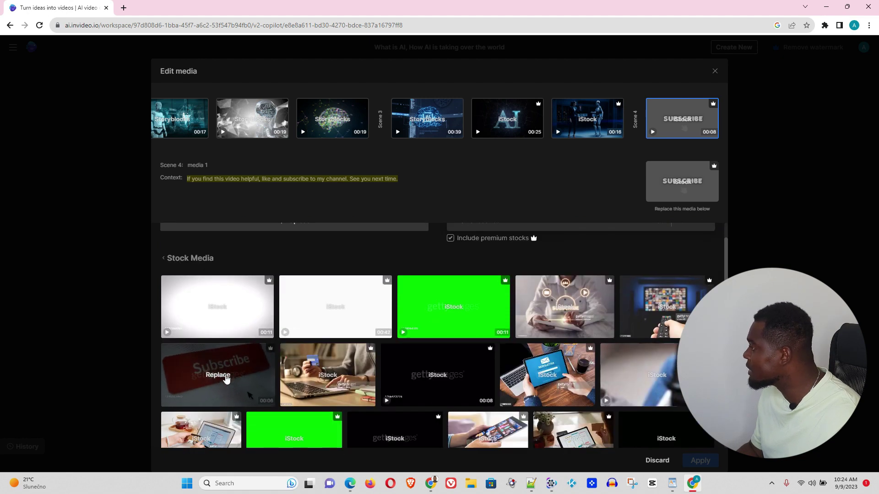
left_click(225, 378)
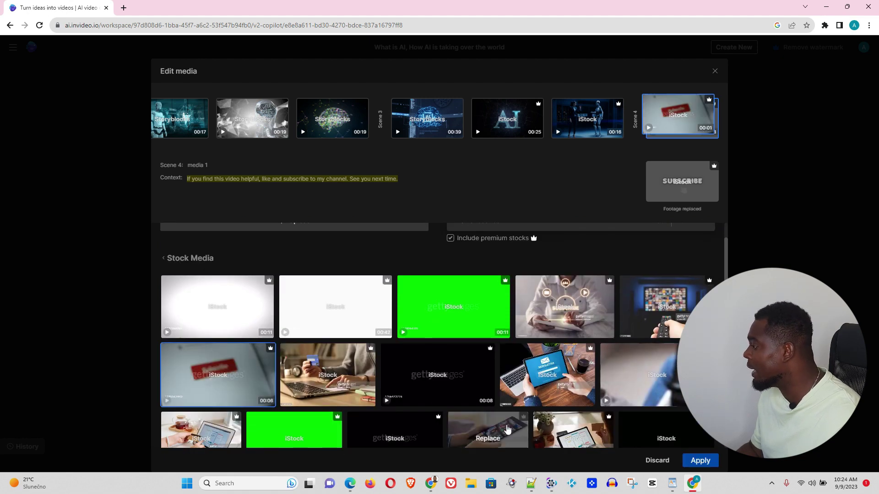
Apply the Scene 4 media replacement and play the video's ending from 02:39
left_click(700, 460)
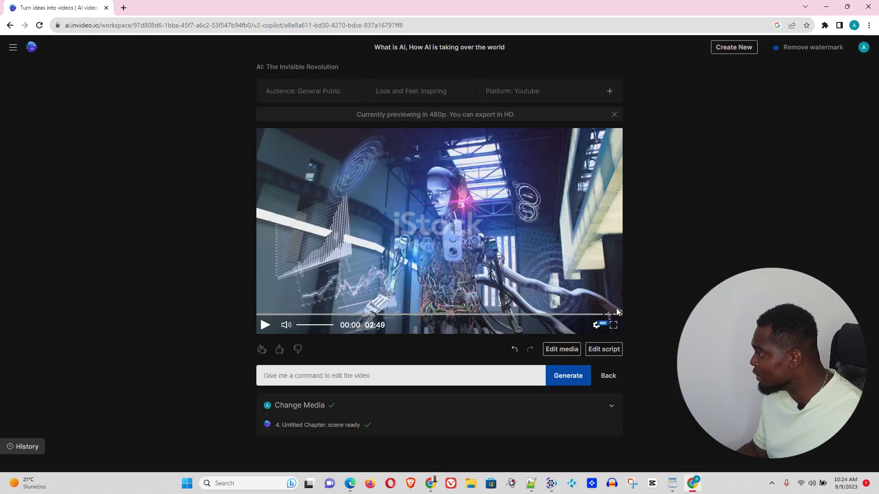
left_click(600, 314)
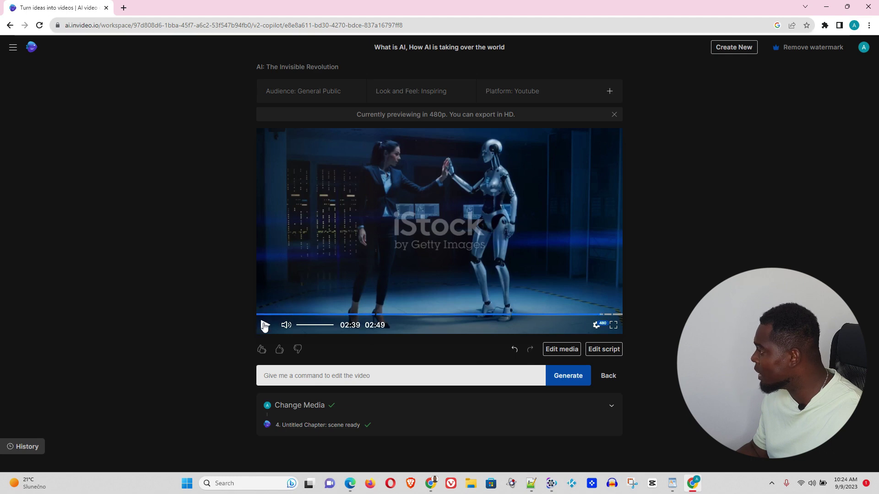
left_click(265, 325)
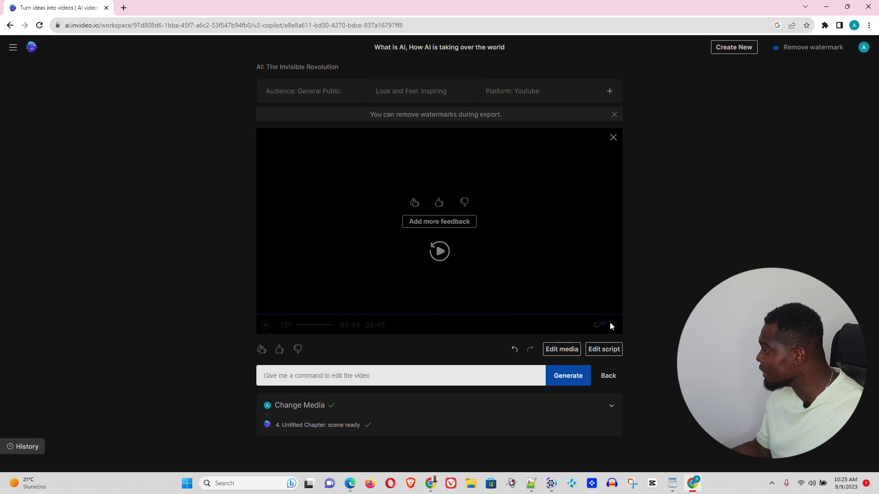
Leave the editing view and open the export settings for publishing the video
left_click(615, 378)
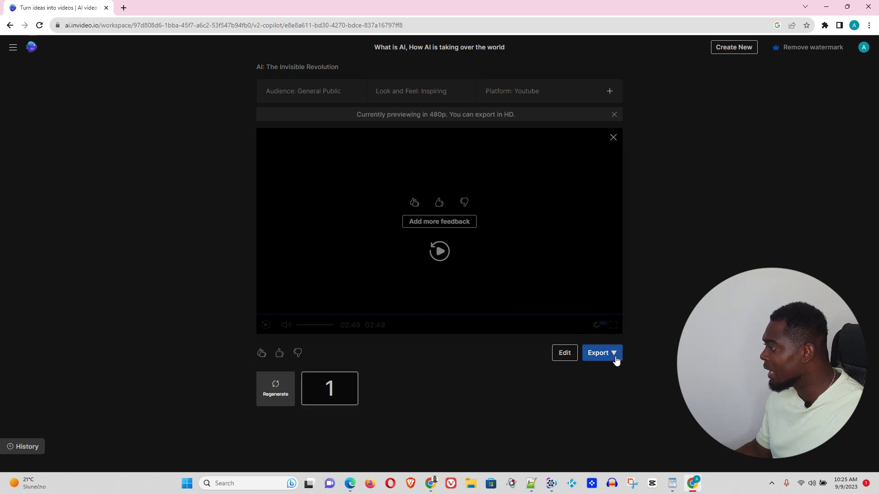
left_click(614, 360)
left_click(614, 378)
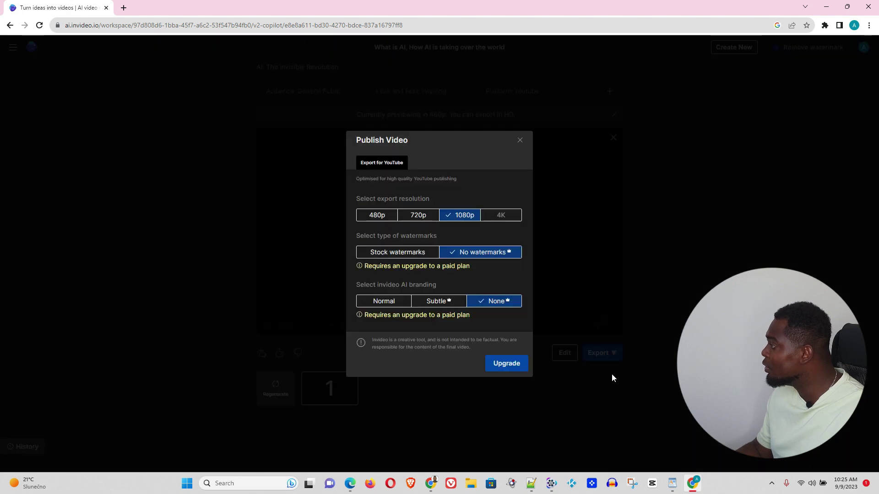